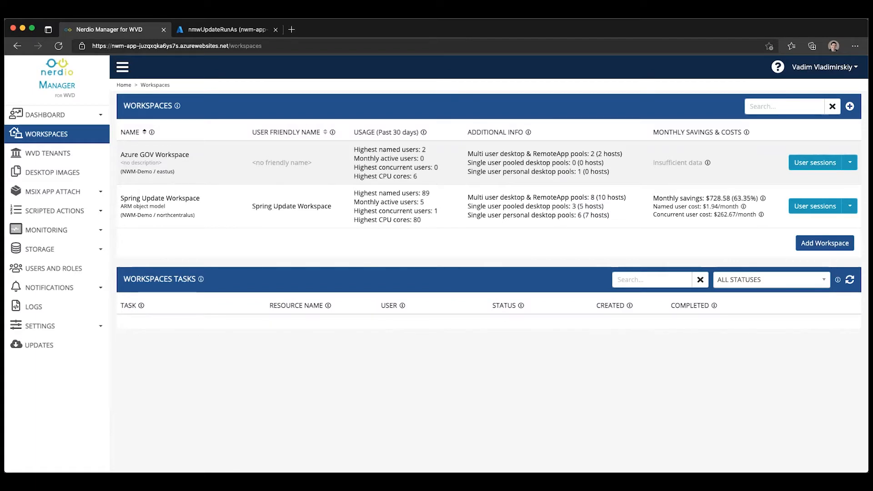
Step: Open the auto-scale configuration of the Field Apps host pool in the Spring Update Workspace
{"action": "left_click", "coordinate": [182, 199]}
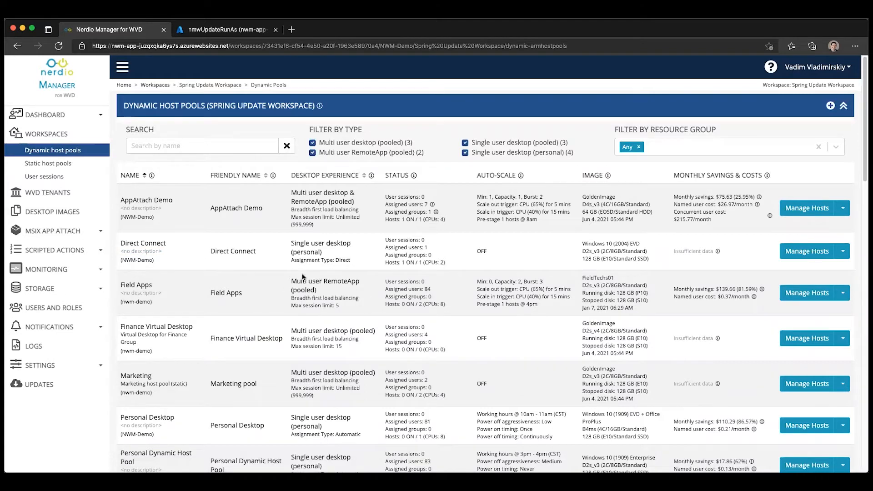
{"action": "left_click", "coordinate": [842, 293]}
{"action": "mouse_move", "coordinate": [817, 313]}
{"action": "left_click", "coordinate": [741, 324]}
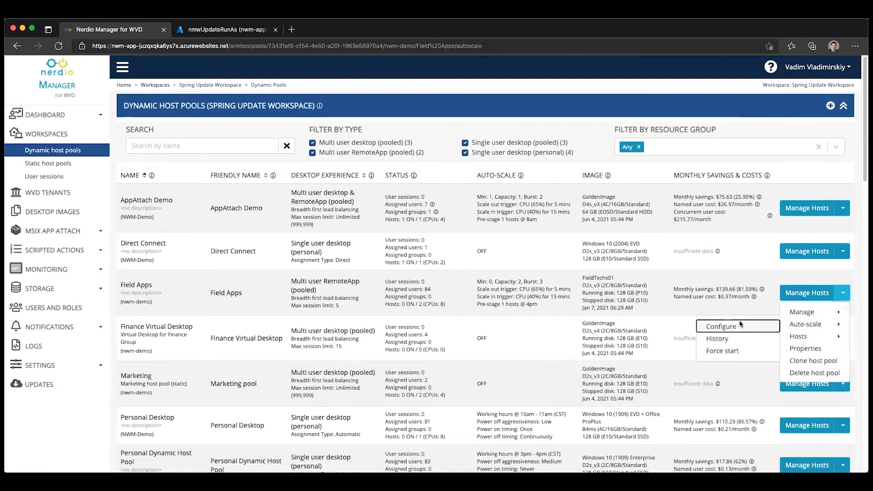
Step: Review the running OS disk template and select Standard HDD as the stopped OS disk type for Field Apps
{"action": "left_click_drag", "start_coordinate": [122, 270], "coordinate": [207, 272]}
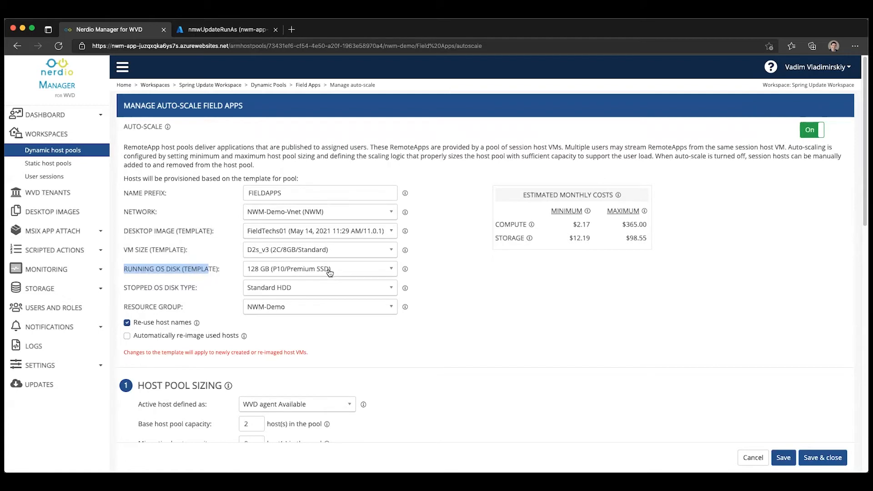
{"action": "left_click", "coordinate": [124, 290]}
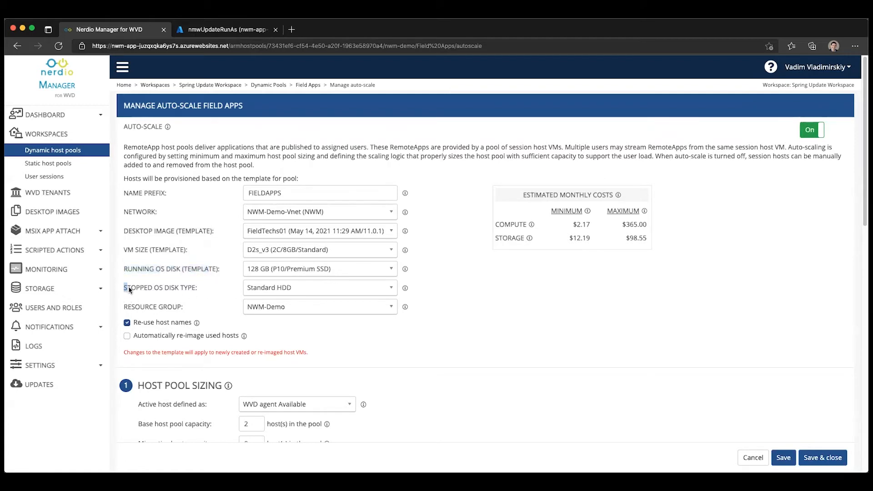
{"action": "left_click_drag", "start_coordinate": [182, 290], "coordinate": [201, 290]}
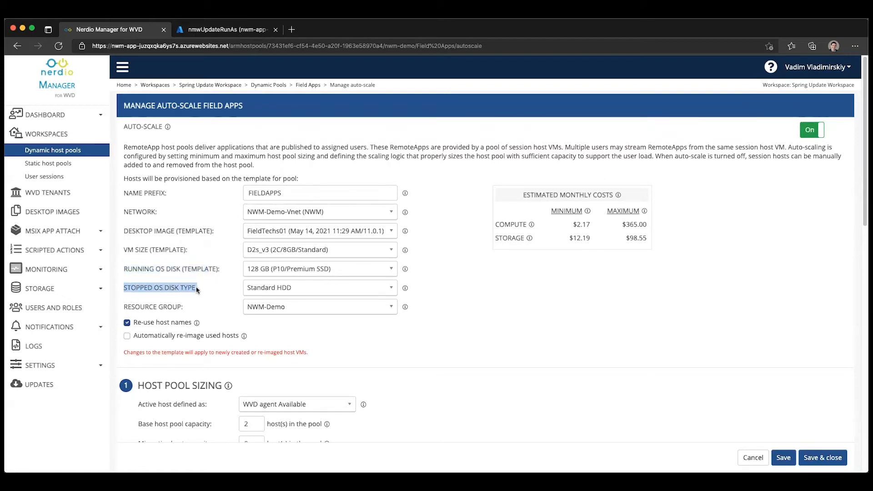
{"action": "left_click", "coordinate": [288, 290]}
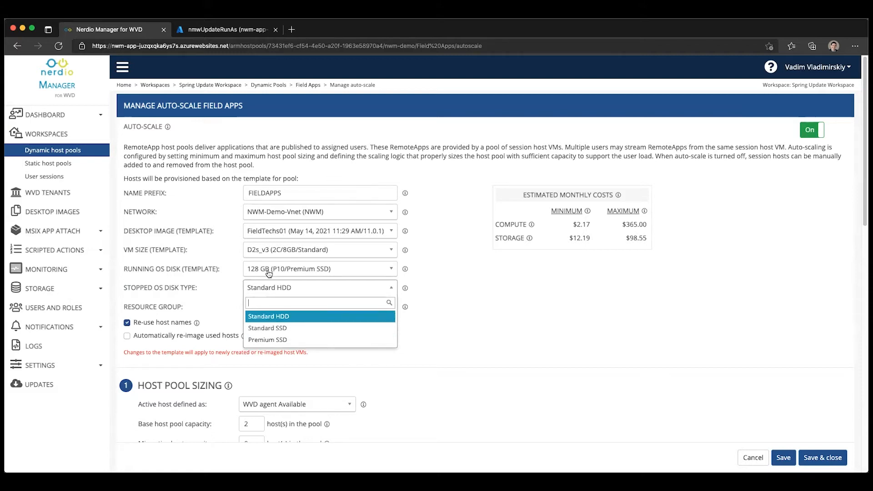
{"action": "left_click", "coordinate": [274, 317]}
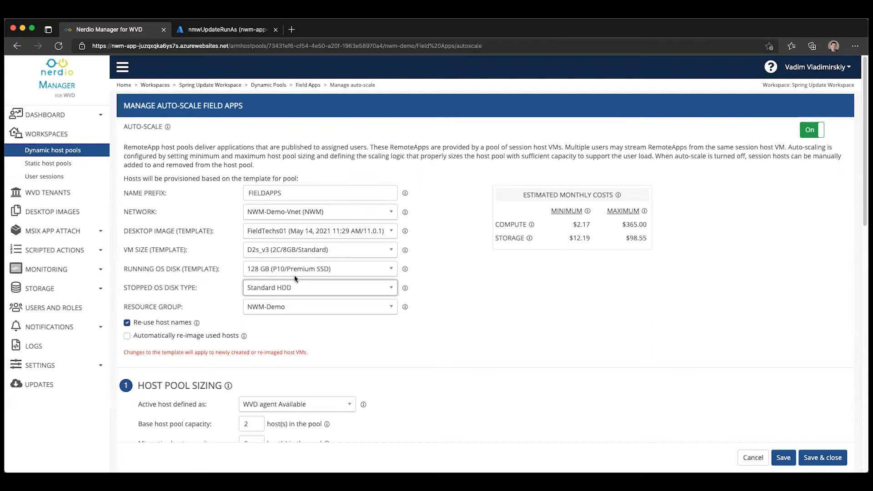
Step: Review the host pool sizing, scaling logic, pre-stage, messaging and auto-heal settings of the Field Apps pool
{"action": "scroll", "coordinate": [294, 278], "scroll_direction": "down", "scroll_amount": 1}
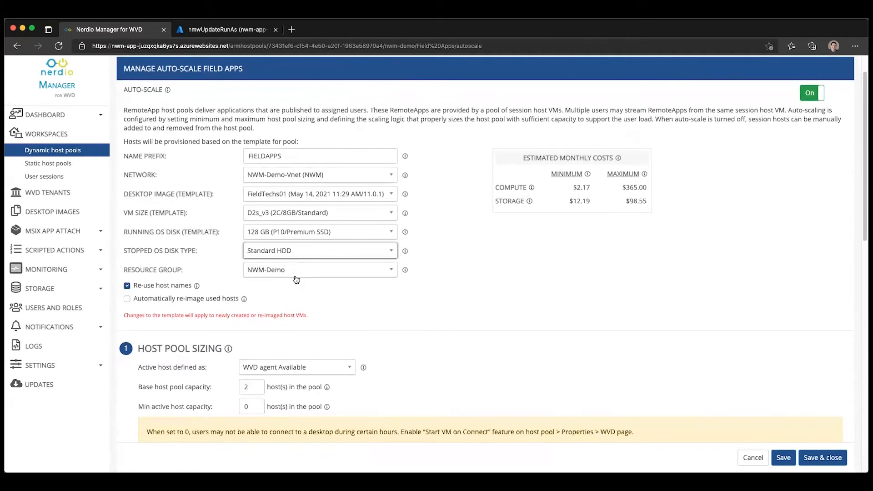
{"action": "scroll", "coordinate": [351, 364], "scroll_direction": "down", "scroll_amount": 1}
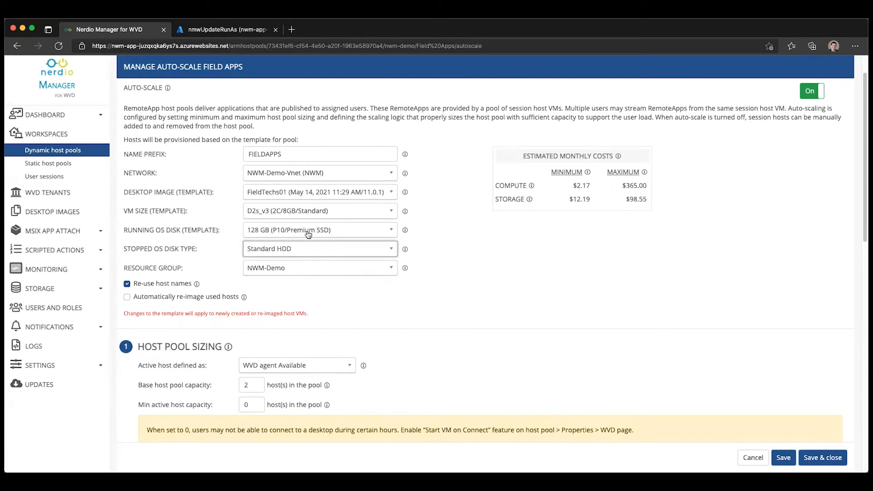
{"action": "scroll", "coordinate": [375, 315], "scroll_direction": "down", "scroll_amount": 3}
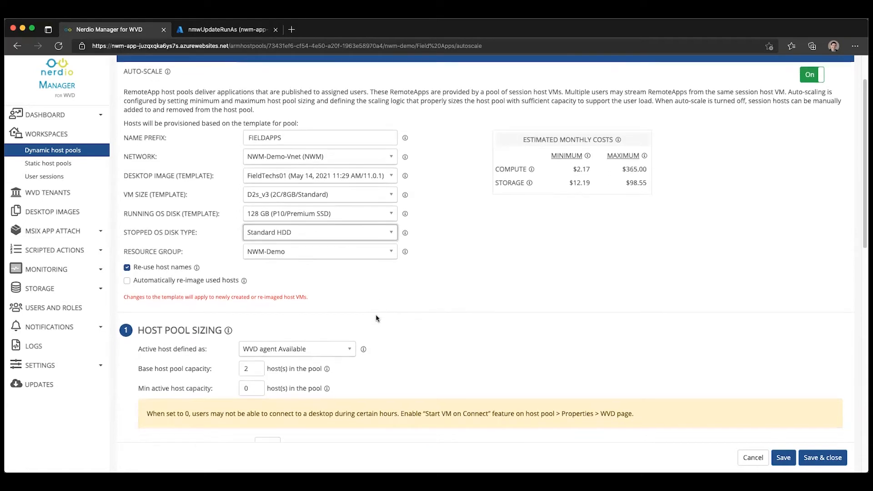
{"action": "scroll", "coordinate": [376, 316], "scroll_direction": "down", "scroll_amount": 4}
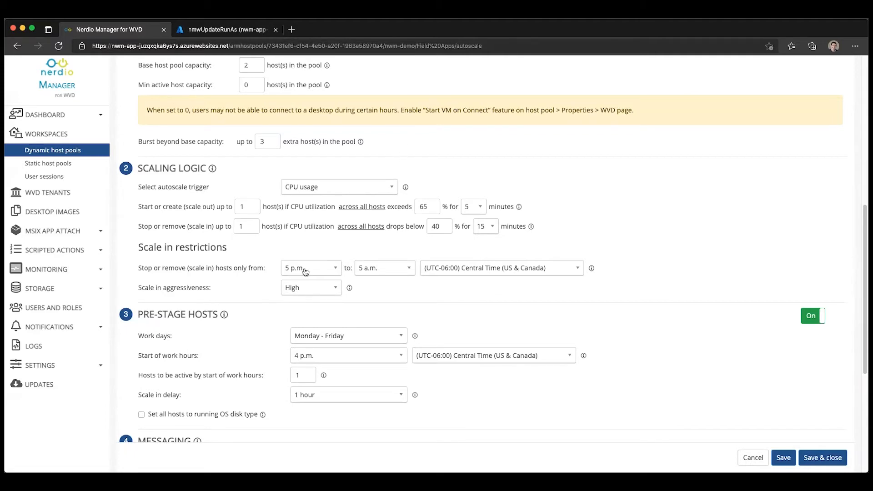
{"action": "scroll", "coordinate": [262, 290], "scroll_direction": "up", "scroll_amount": 1}
{"action": "scroll", "coordinate": [262, 289], "scroll_direction": "up", "scroll_amount": 5}
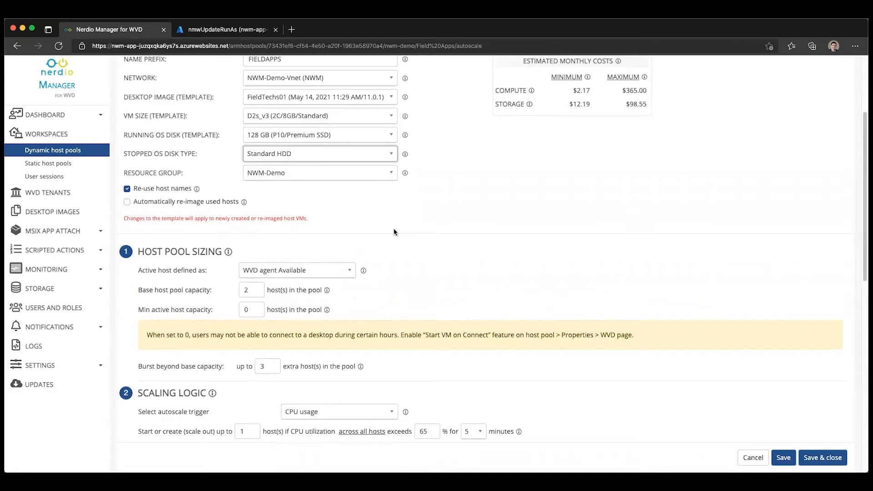
{"action": "scroll", "coordinate": [395, 233], "scroll_direction": "down", "scroll_amount": 8}
{"action": "scroll", "coordinate": [395, 234], "scroll_direction": "down", "scroll_amount": 3}
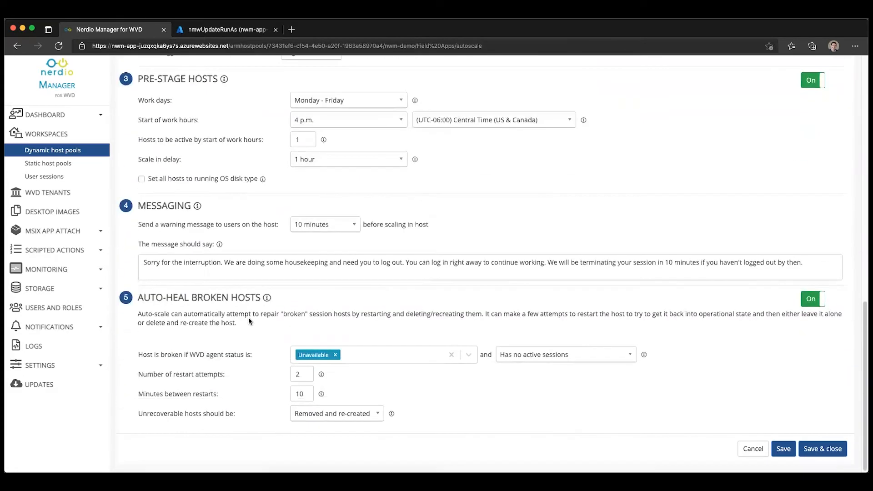
Step: Set the pre-stage work days to Monday - Friday and the start of work hours to 8 a.m
{"action": "left_click_drag", "start_coordinate": [138, 94], "coordinate": [222, 94]}
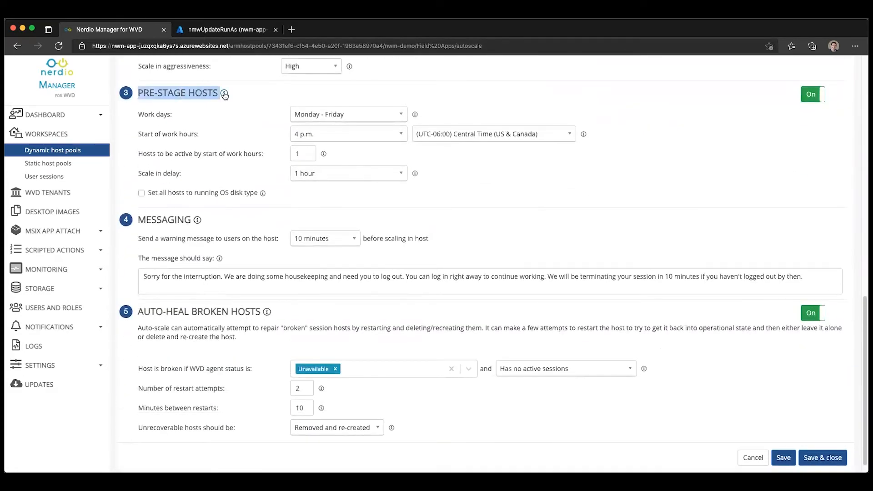
{"action": "left_click", "coordinate": [325, 114]}
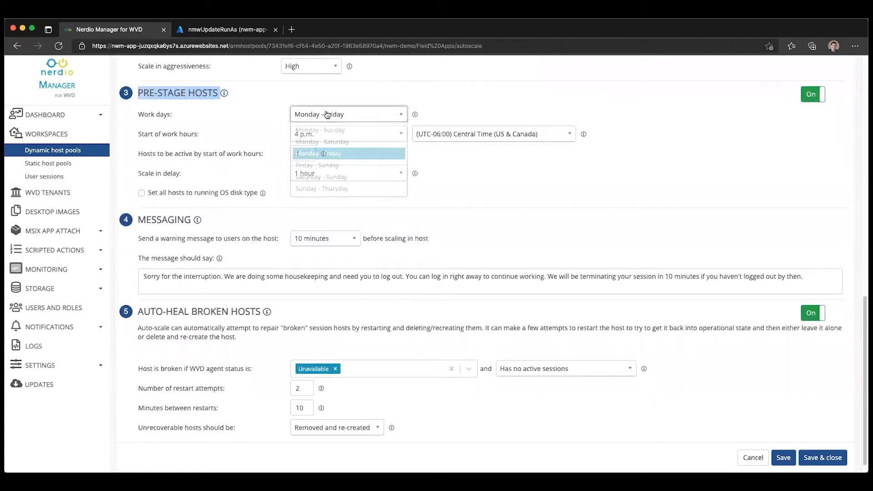
{"action": "left_click", "coordinate": [320, 154]}
{"action": "left_click", "coordinate": [312, 136]}
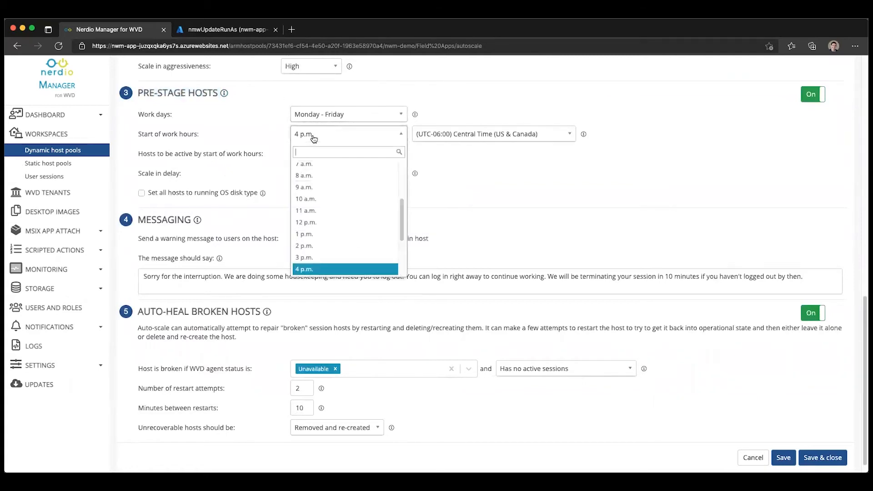
{"action": "type", "text": "8"}
{"action": "left_click", "coordinate": [311, 167]}
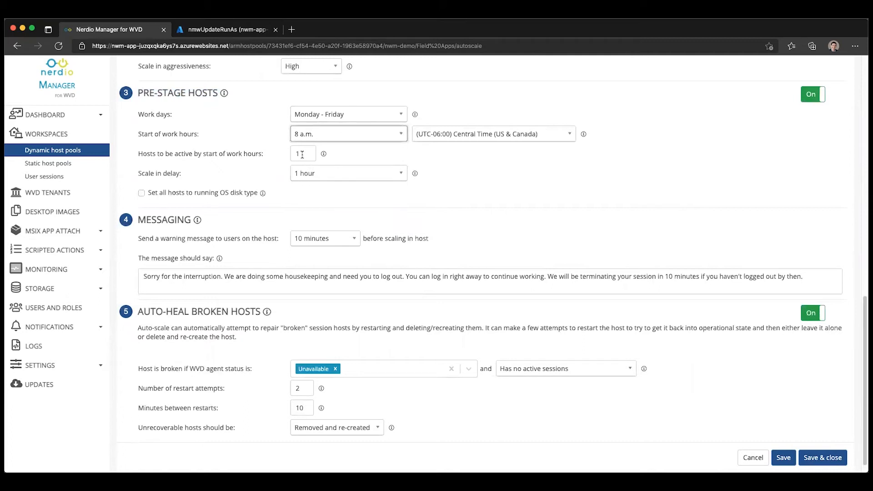
Step: Set the hosts active by start of work hours to 0, enable setting all hosts to running OS disk type, and save
{"action": "left_click_drag", "start_coordinate": [305, 152], "coordinate": [290, 155]}
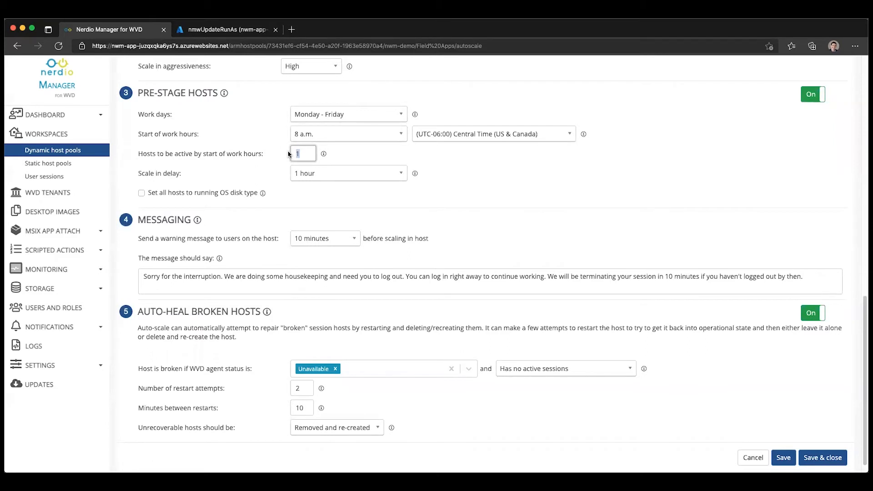
{"action": "type", "text": "0"}
{"action": "left_click", "coordinate": [141, 193]}
{"action": "left_click", "coordinate": [820, 457]}
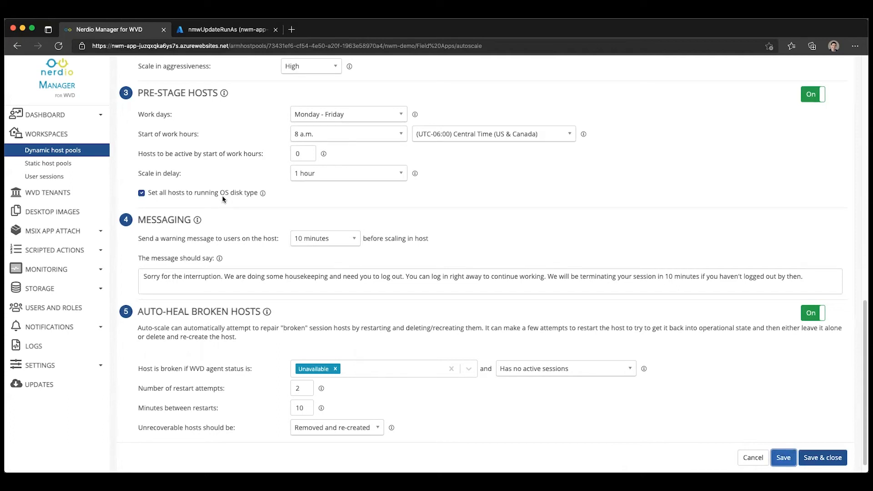
Step: Examine the scale in delay options for pre-staged hosts and look back over the scaling and template settings
{"action": "left_click", "coordinate": [313, 179]}
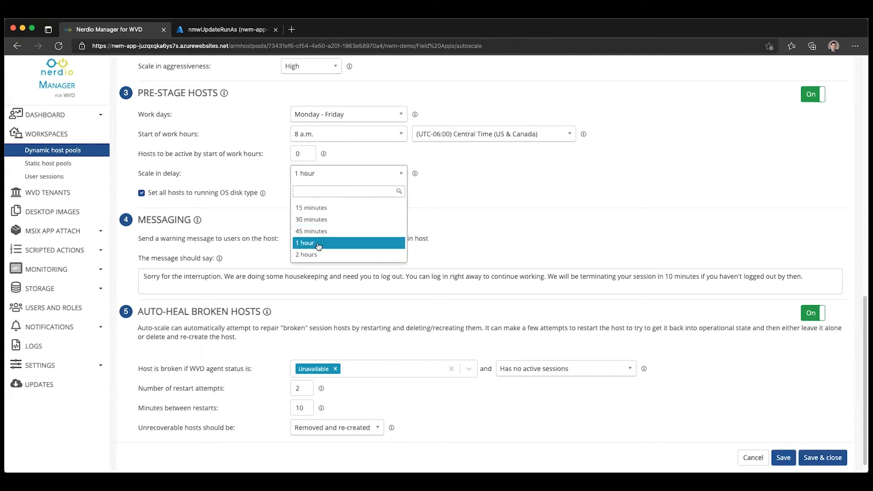
{"action": "left_click", "coordinate": [254, 172]}
{"action": "left_click_drag", "start_coordinate": [139, 174], "coordinate": [188, 173]}
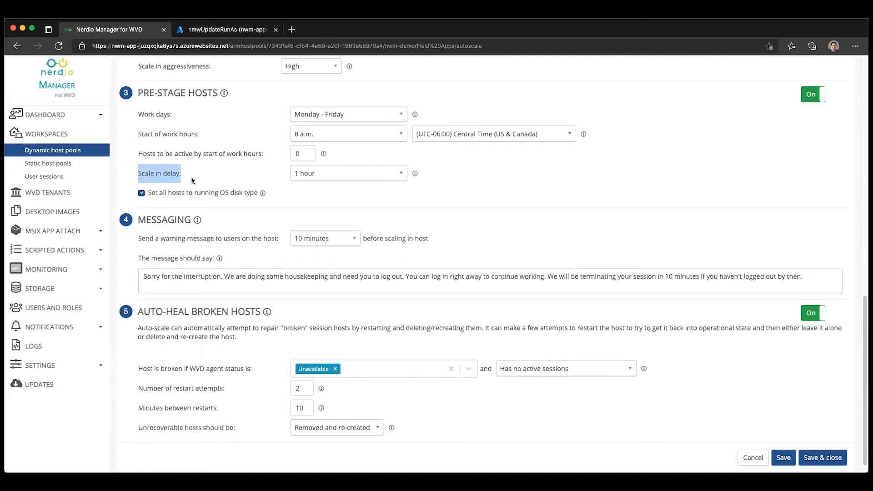
{"action": "left_click", "coordinate": [215, 175]}
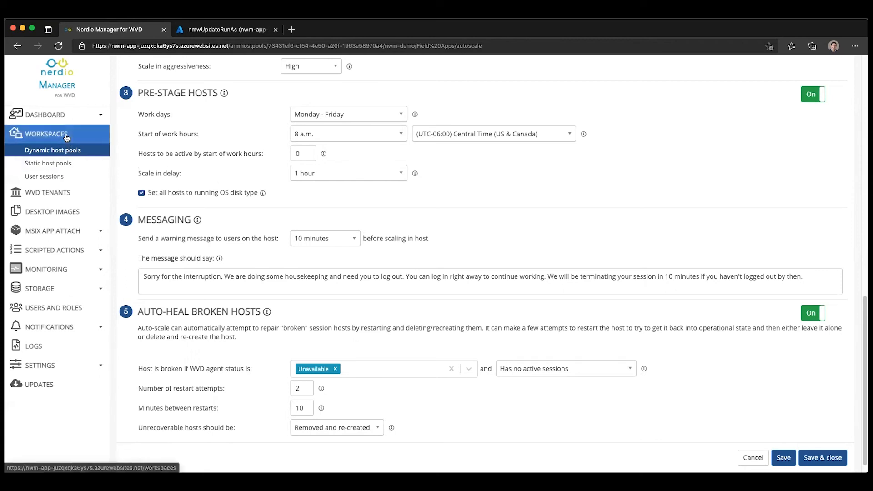
{"action": "scroll", "coordinate": [314, 195], "scroll_direction": "up", "scroll_amount": 5}
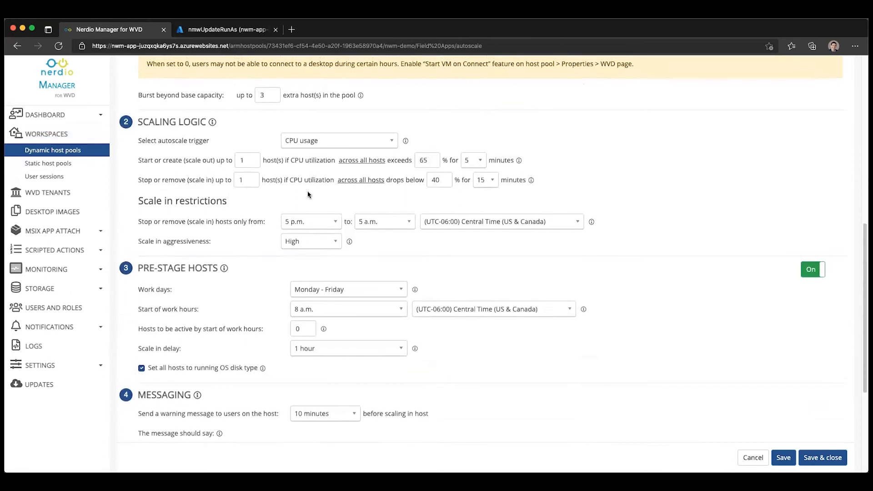
{"action": "scroll", "coordinate": [307, 191], "scroll_direction": "up", "scroll_amount": 5}
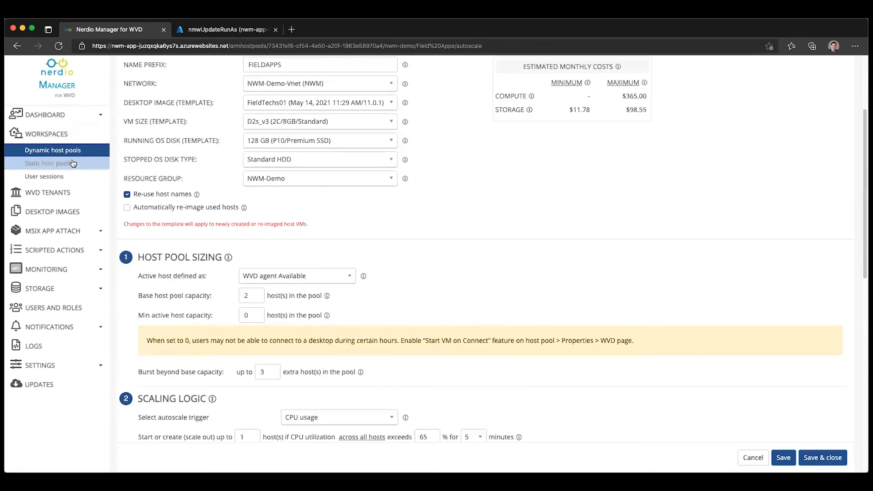
Step: Return to the dynamic host pools and open the auto-scale configuration of the Direct Connect pool
{"action": "left_click", "coordinate": [57, 154]}
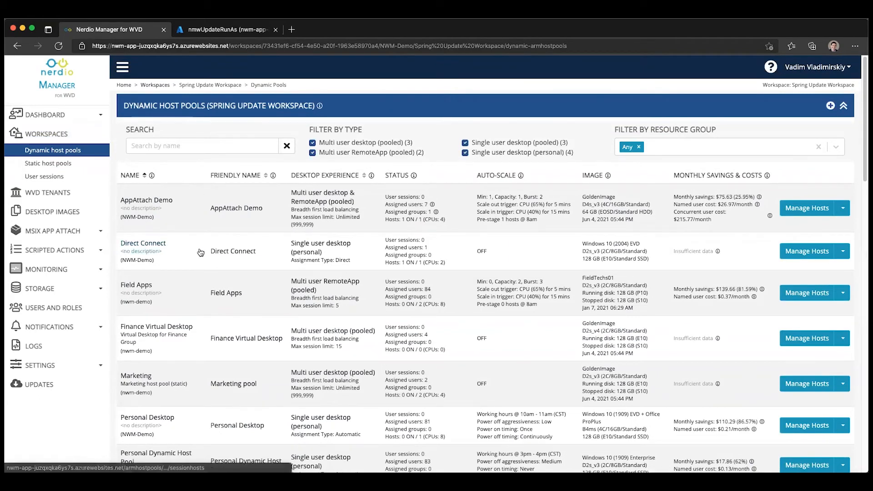
{"action": "left_click", "coordinate": [843, 251]}
{"action": "mouse_move", "coordinate": [816, 286]}
{"action": "left_click", "coordinate": [741, 291]}
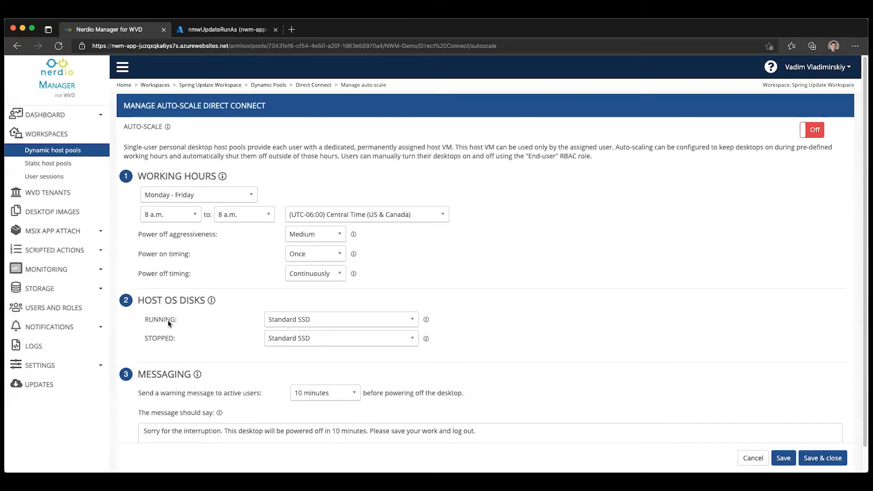
Step: Set the end of the Direct Connect pool's working hours to 6 p.m
{"action": "left_click", "coordinate": [305, 323]}
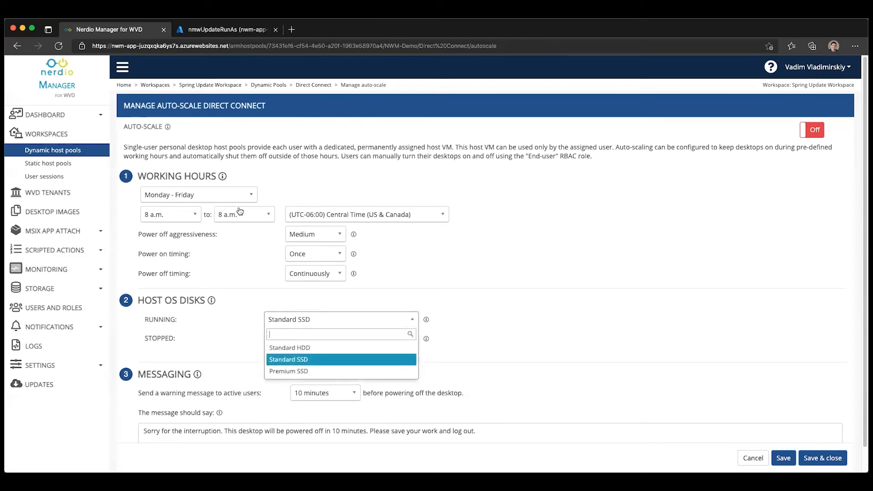
{"action": "left_click", "coordinate": [248, 219]}
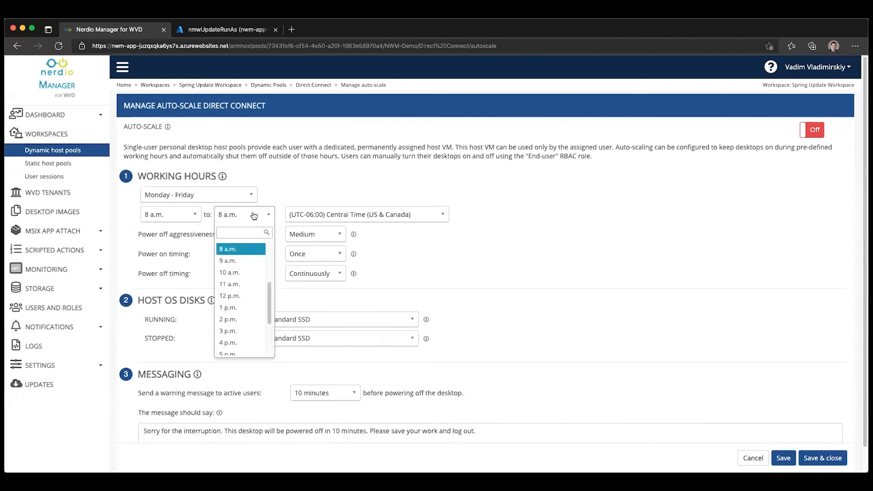
{"action": "type", "text": "6"}
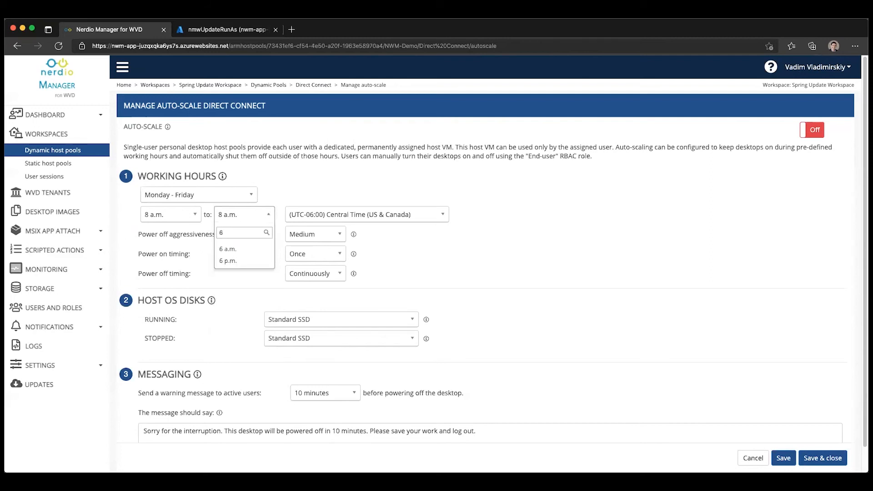
{"action": "left_click", "coordinate": [246, 261]}
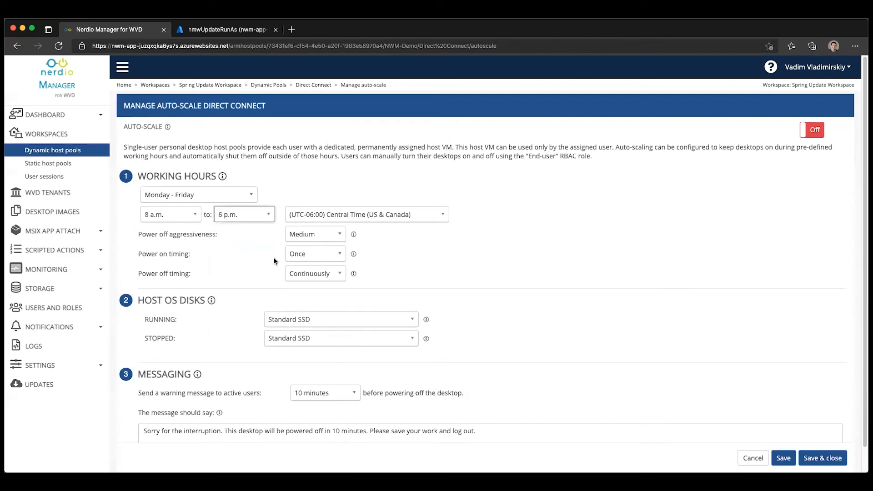
Step: Set the host OS disks to Premium SSD when running and Standard HDD when stopped, and save and close the configuration
{"action": "left_click", "coordinate": [336, 320]}
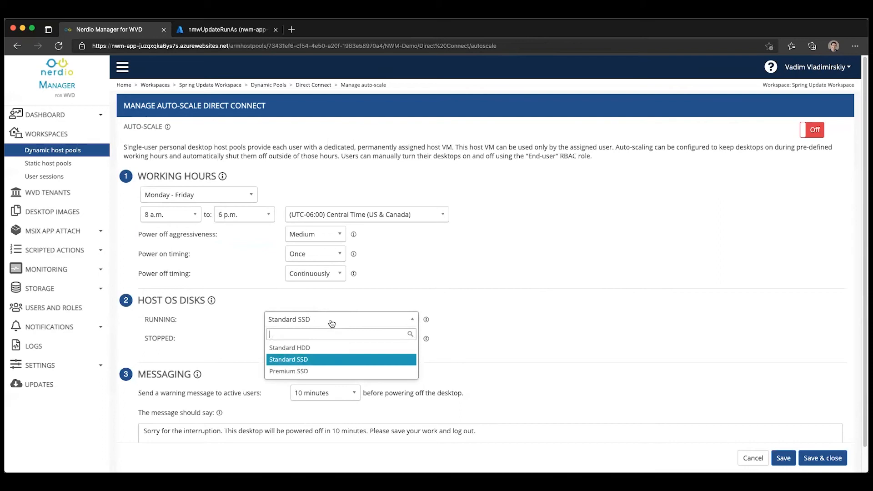
{"action": "left_click", "coordinate": [301, 372]}
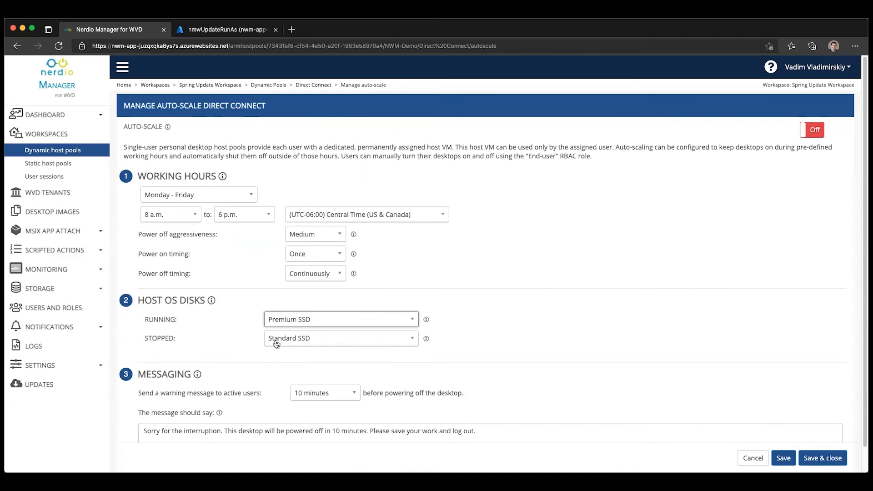
{"action": "left_click", "coordinate": [292, 343]}
{"action": "left_click", "coordinate": [306, 369]}
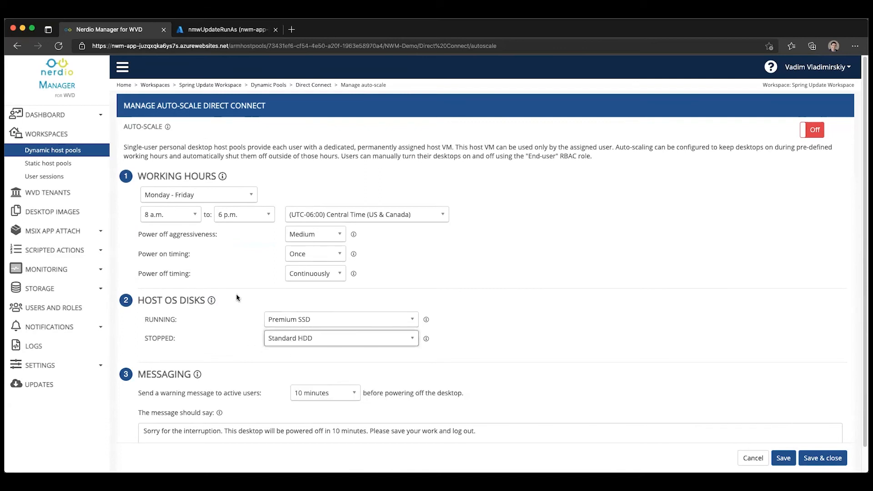
{"action": "left_click", "coordinate": [822, 459]}
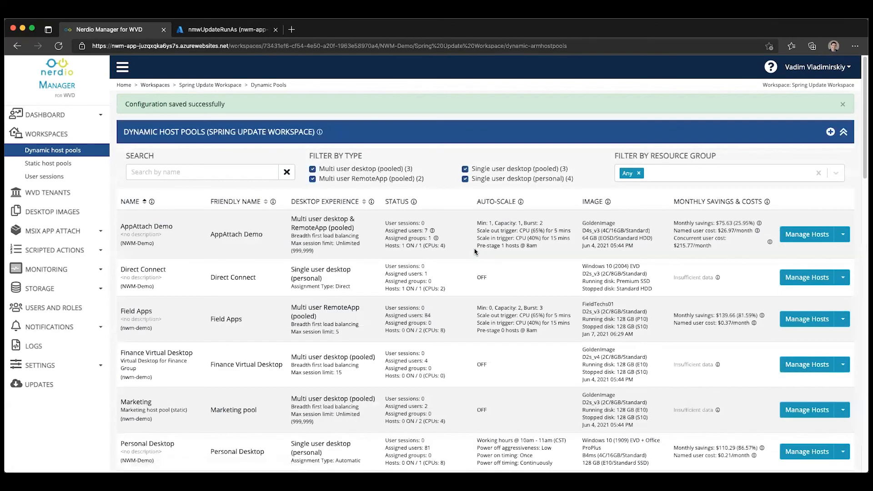
Step: Open the Direct Connect pool's properties, toggle the option in the WVD section, and save and close the properties
{"action": "left_click", "coordinate": [846, 279]}
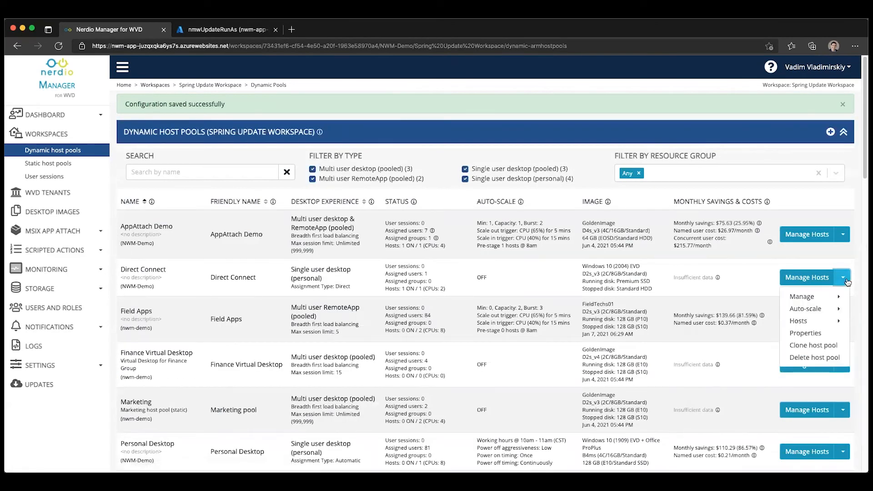
{"action": "mouse_move", "coordinate": [820, 309]}
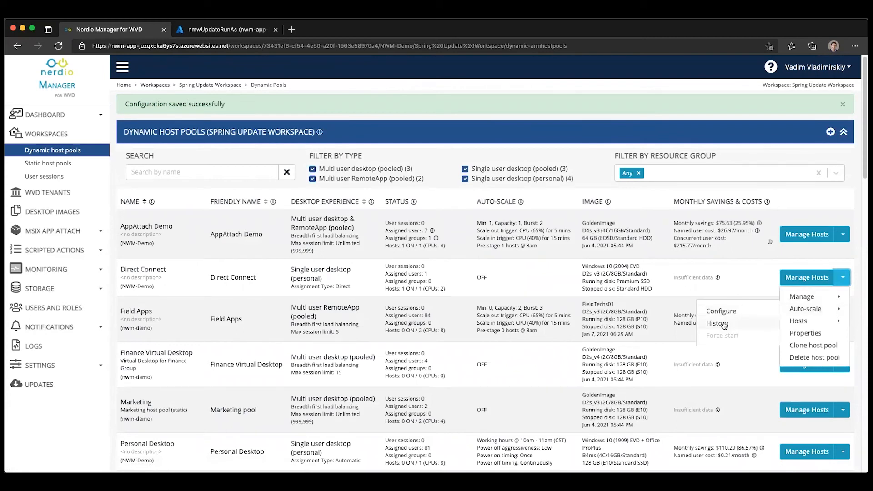
{"action": "left_click", "coordinate": [813, 332]}
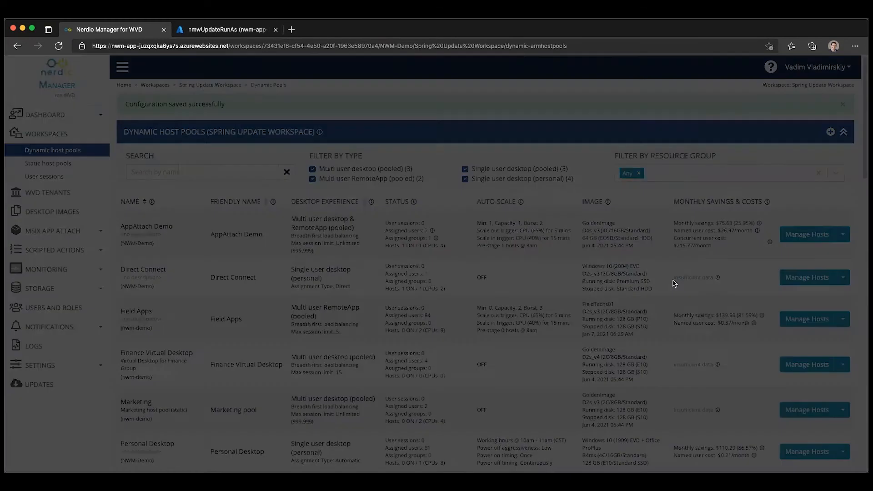
{"action": "left_click", "coordinate": [210, 128]}
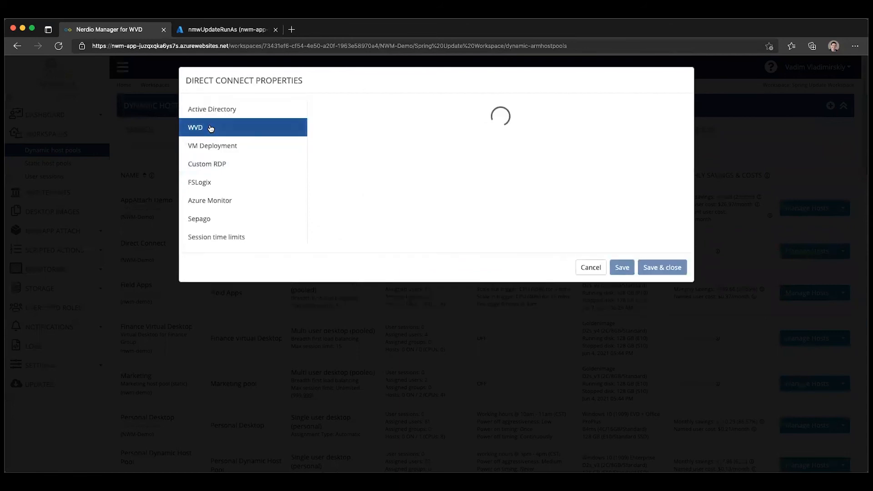
{"action": "left_click", "coordinate": [318, 172]}
{"action": "left_click", "coordinate": [678, 271]}
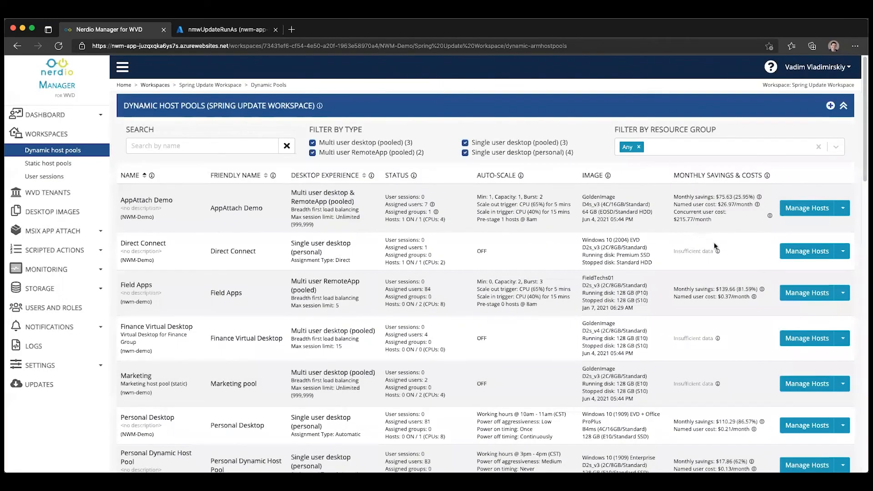
Step: Open the Direct Connect pool's auto-scale configuration and enable setting all hosts to the running OS disk type during work hours
{"action": "left_click", "coordinate": [843, 251]}
{"action": "mouse_move", "coordinate": [802, 270]}
{"action": "left_click", "coordinate": [753, 285]}
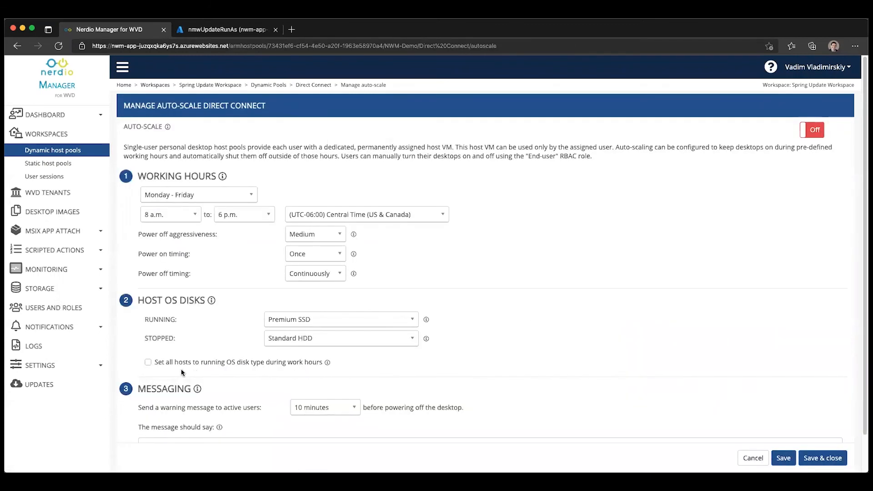
{"action": "left_click", "coordinate": [148, 363]}
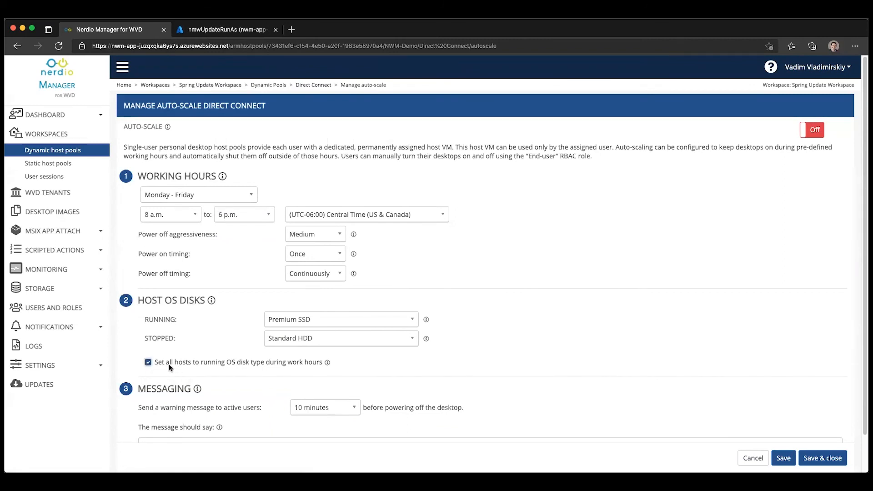